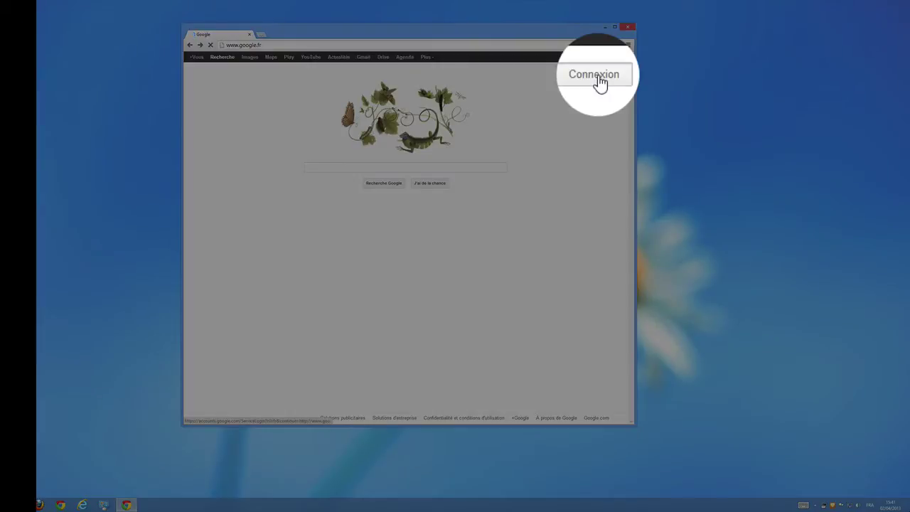
# Sign in to Google, open the Gmail inbox, and check the signed-in account
pyautogui.click(599, 76)
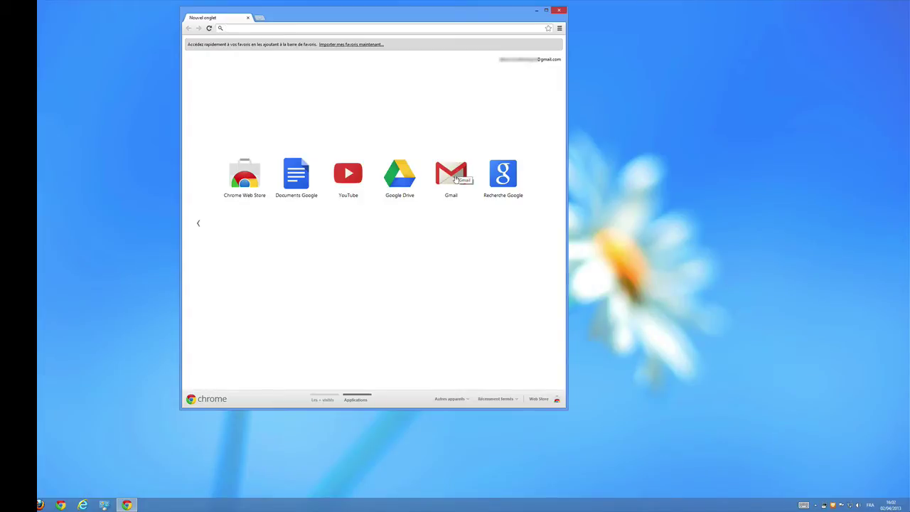
pyautogui.click(455, 178)
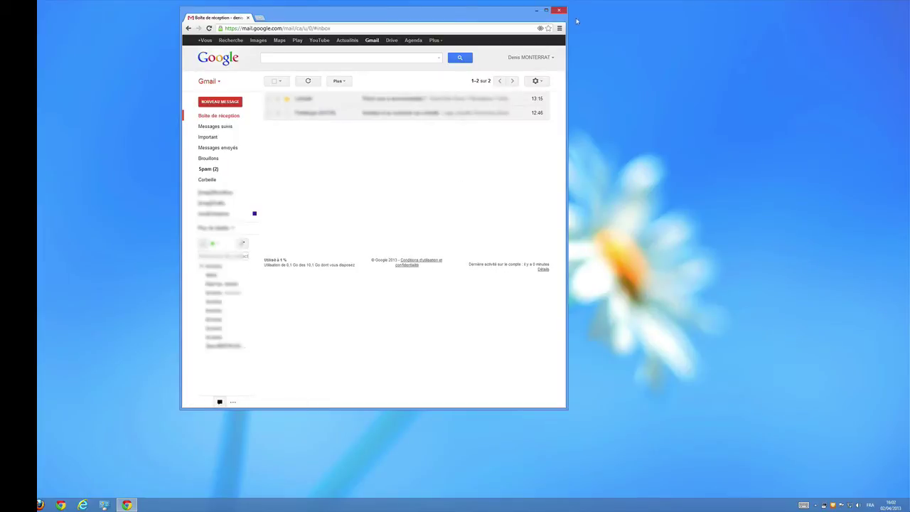
pyautogui.click(548, 59)
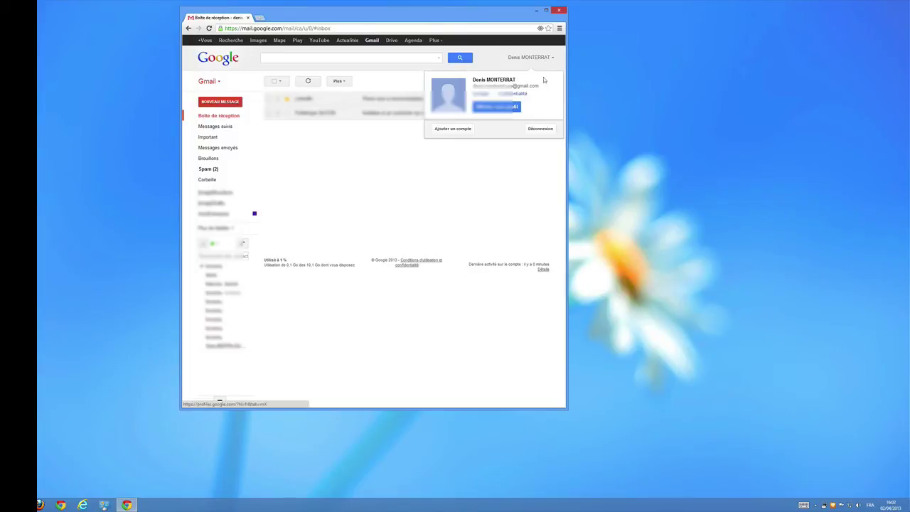
pyautogui.click(504, 182)
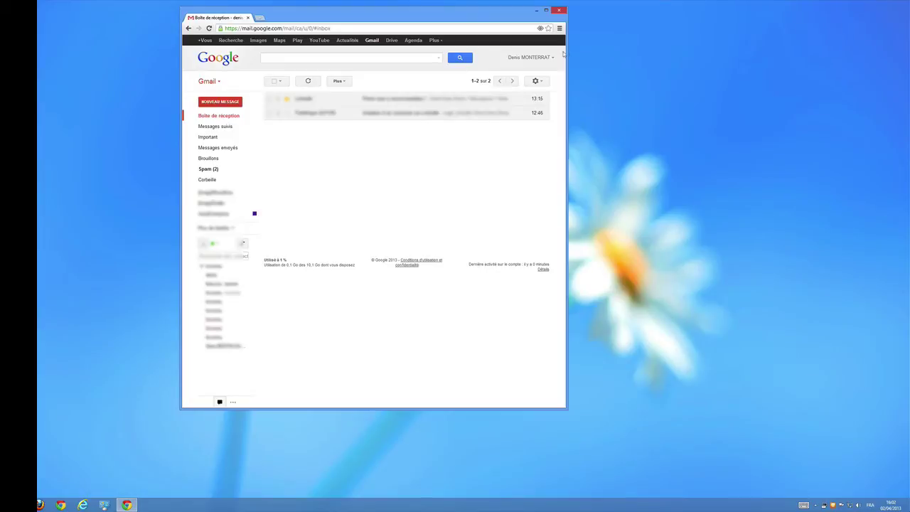
# Go to Chrome's Paramètres and choose Ajouter un utilisateur under Utilisateurs
pyautogui.click(560, 29)
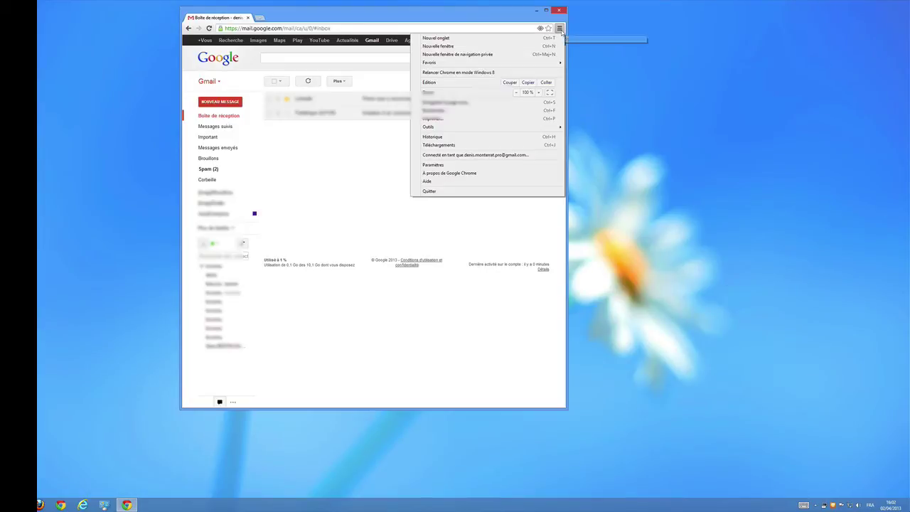
pyautogui.click(502, 165)
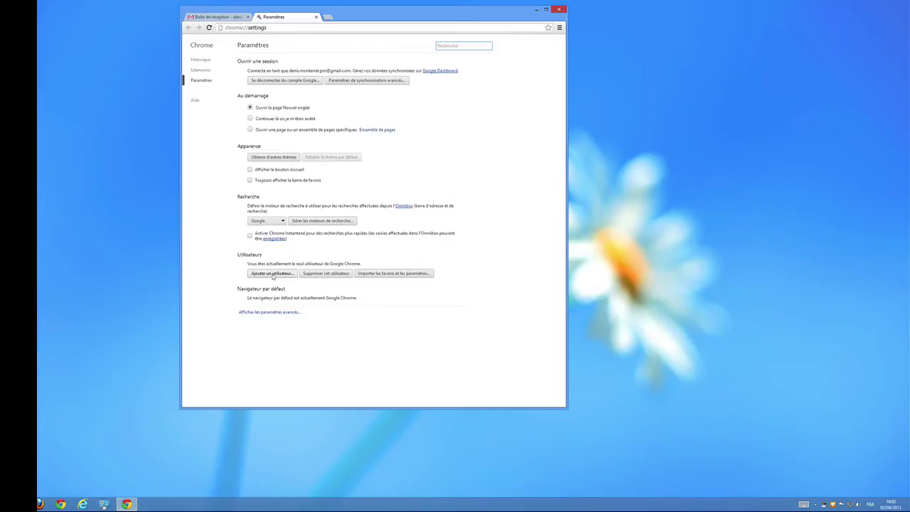
pyautogui.click(273, 275)
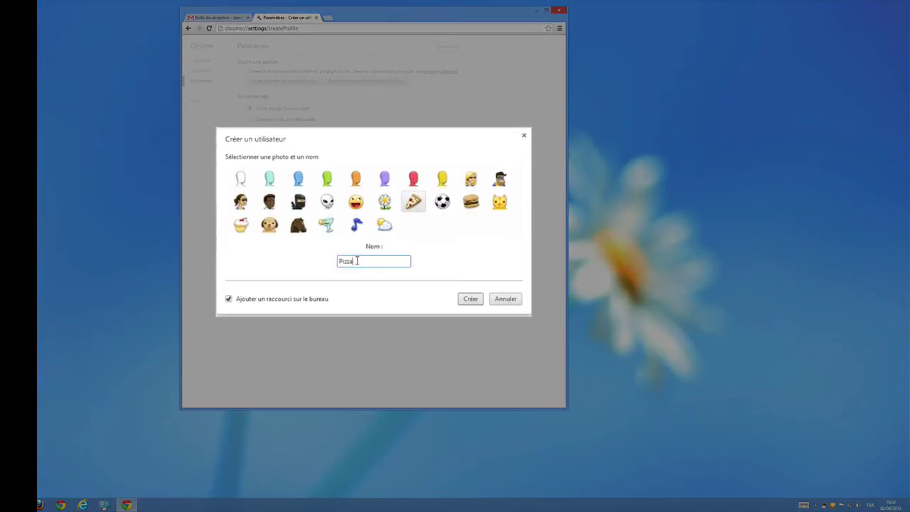
# Replace the name Pizza with the user's full name, choose the dog avatar, uncheck the desktop shortcut, and create the profile
pyautogui.doubleClick(357, 261)
pyautogui.click(272, 222)
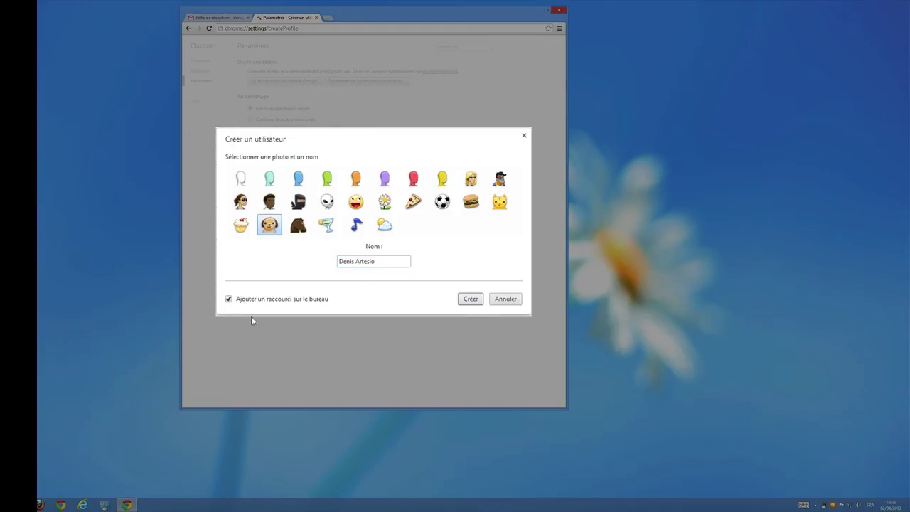
pyautogui.click(229, 299)
pyautogui.click(470, 298)
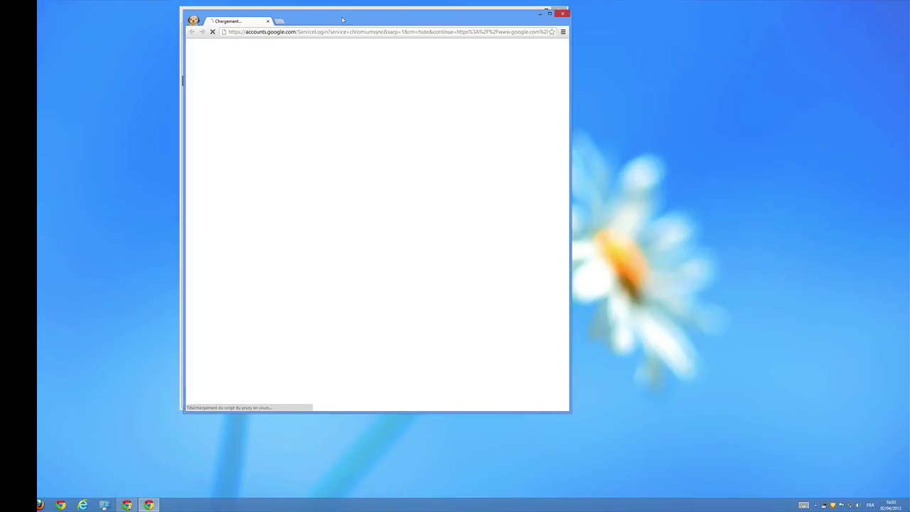
# Arrange the new profile's window right and the first window left, closing the Paramètres tab
pyautogui.moveTo(342, 20); pyautogui.dragTo(530, 17)
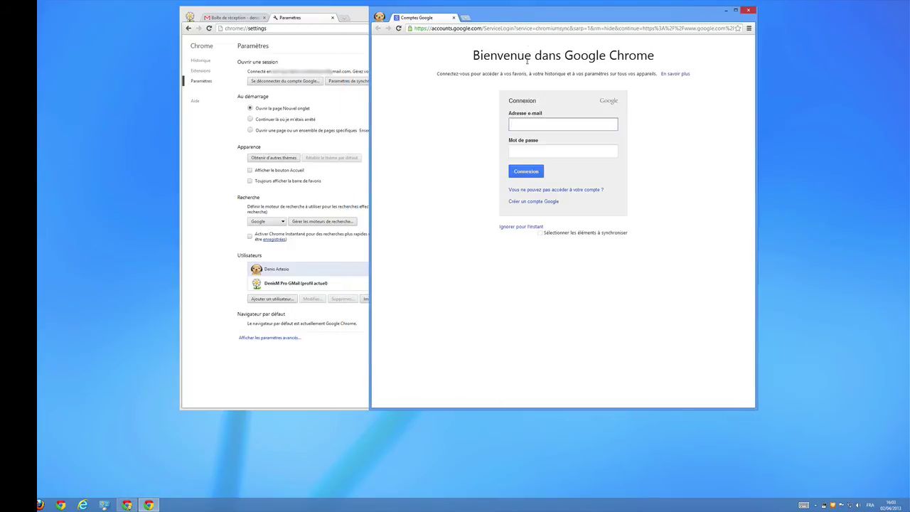
pyautogui.click(334, 20)
pyautogui.click(332, 17)
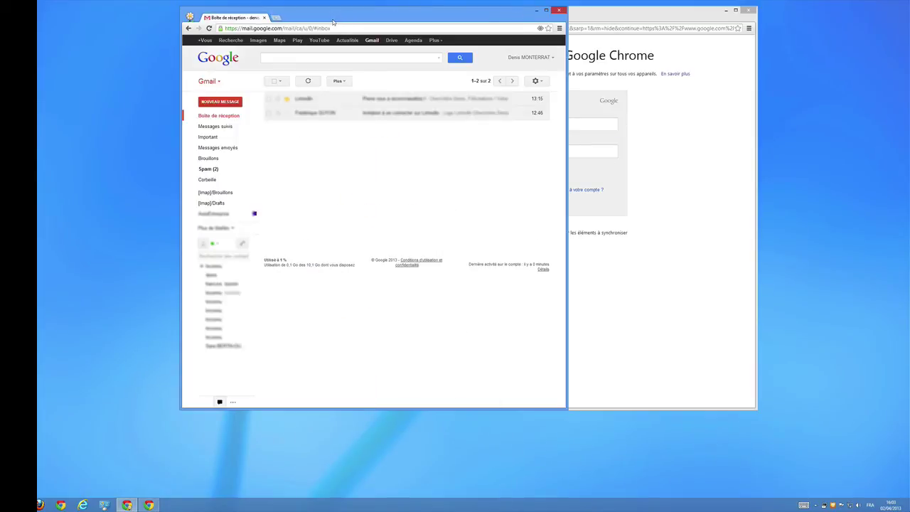
pyautogui.moveTo(344, 19); pyautogui.dragTo(207, 19)
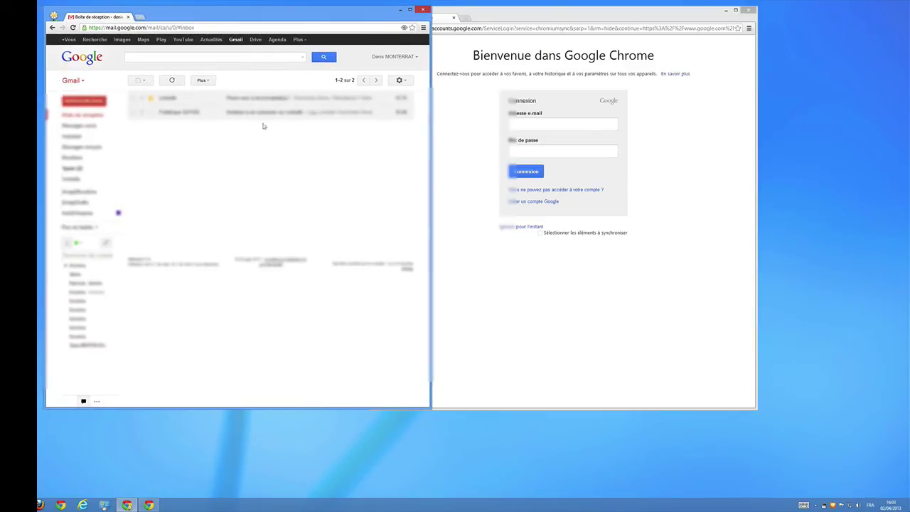
# Sign the new profile in with the account's e-mail address and password
pyautogui.click(583, 127)
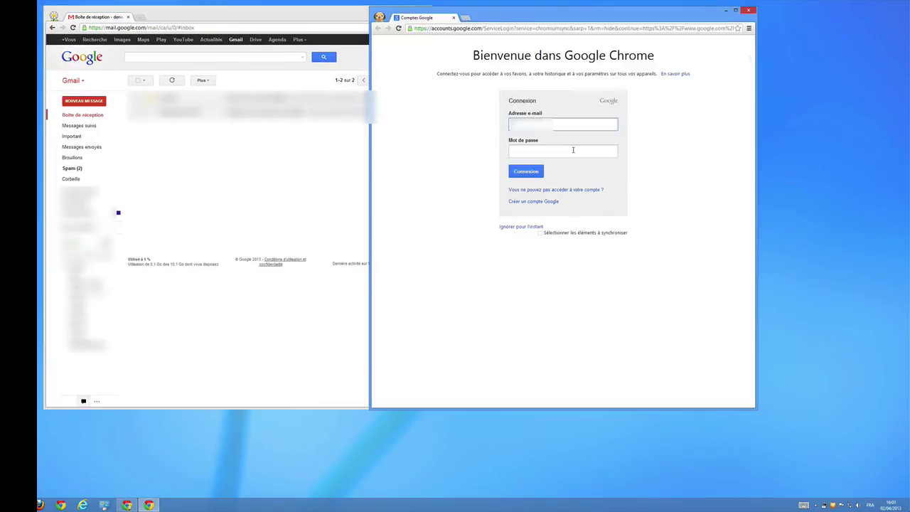
pyautogui.write('denis******')
pyautogui.click(573, 150)
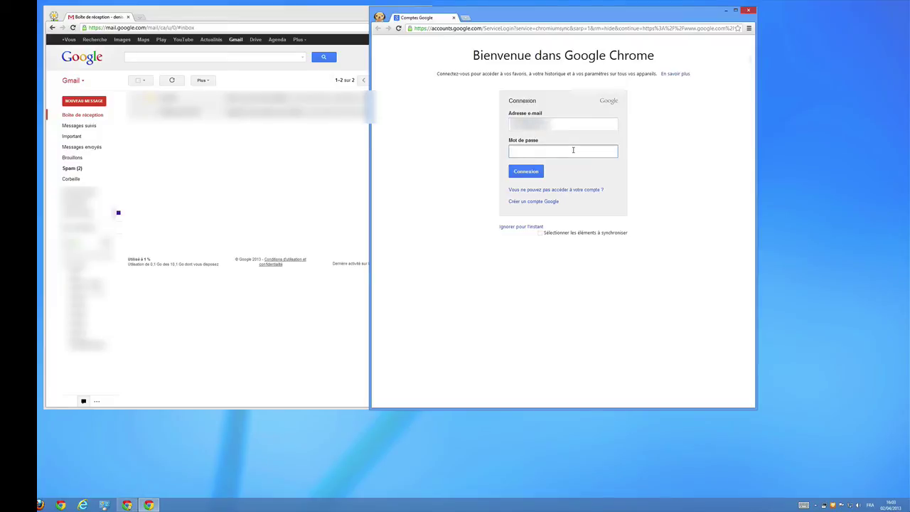
pyautogui.write('**********')
pyautogui.press('Return')
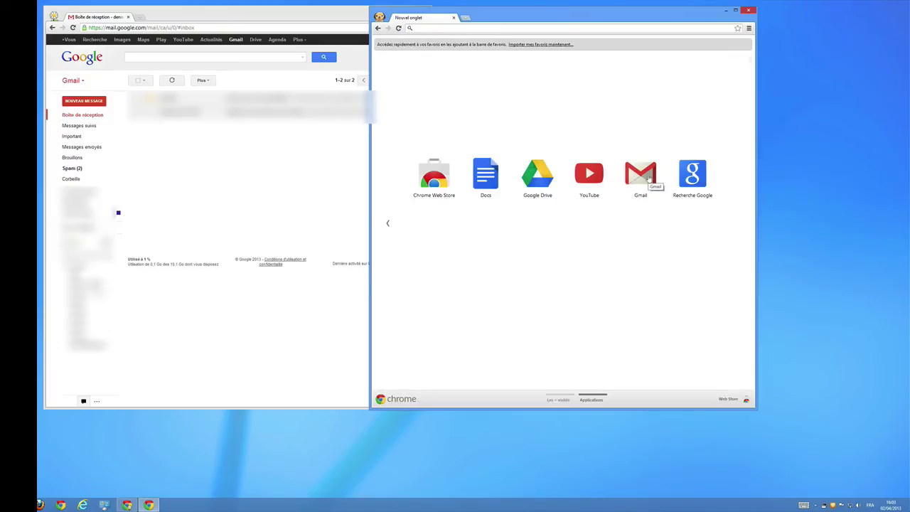
# Open Gmail in the dog-avatar window, close the Adobe Edge Inspect tab, and show the profiles list
pyautogui.click(649, 178)
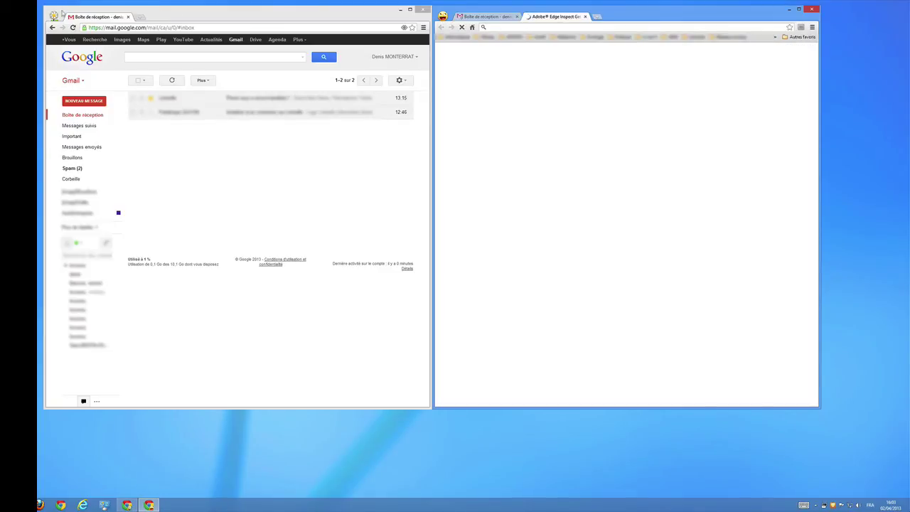
pyautogui.click(63, 13)
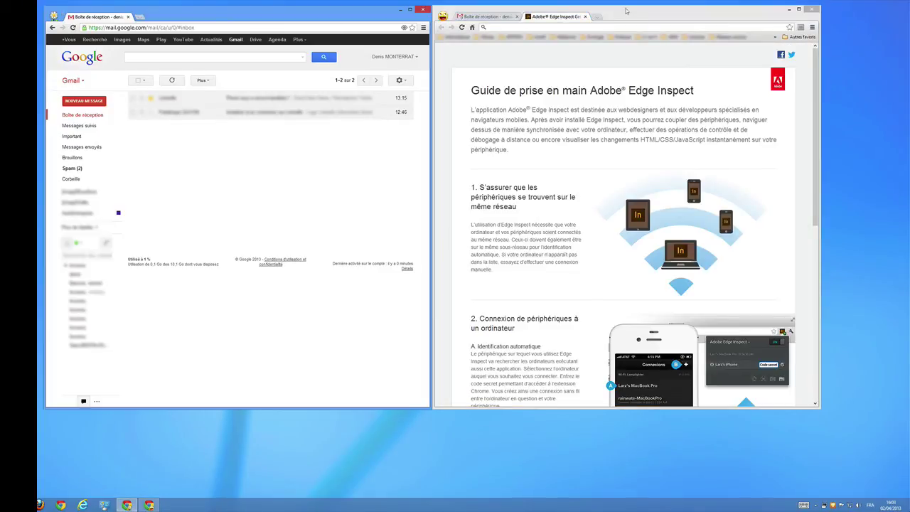
pyautogui.click(585, 17)
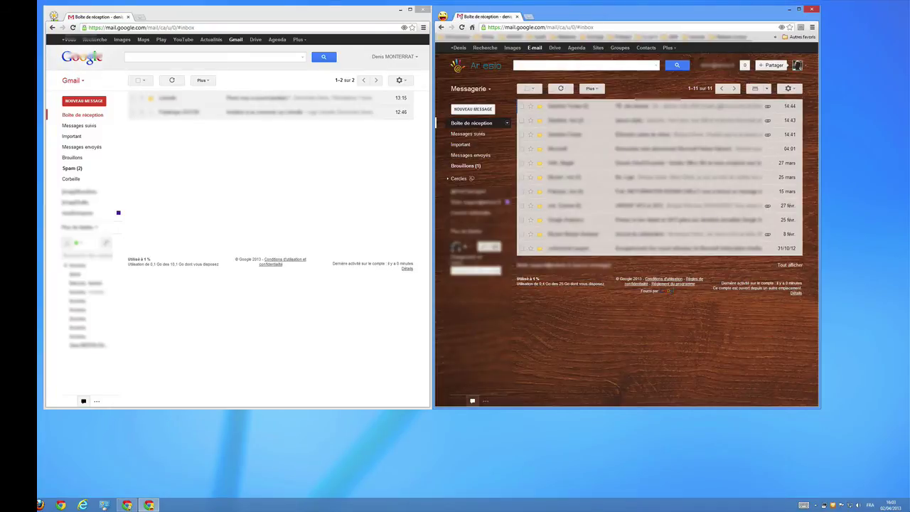
pyautogui.click(54, 15)
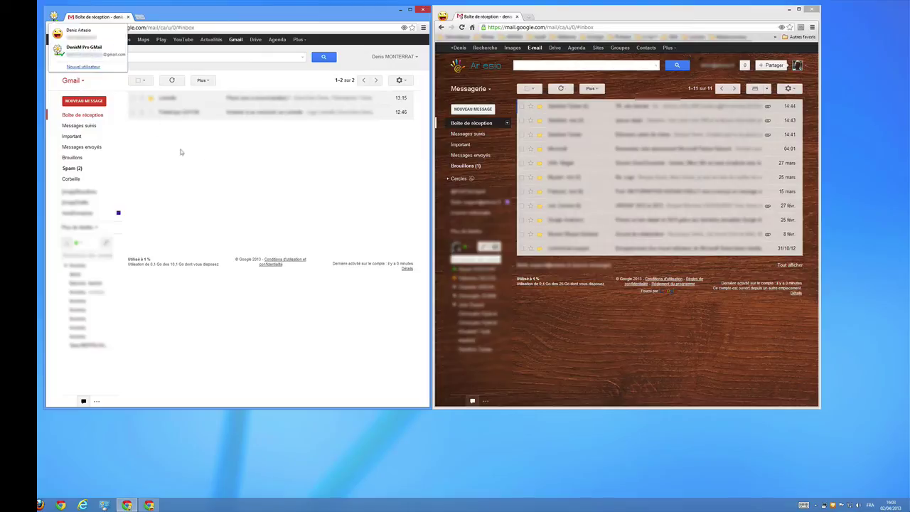
pyautogui.click(238, 165)
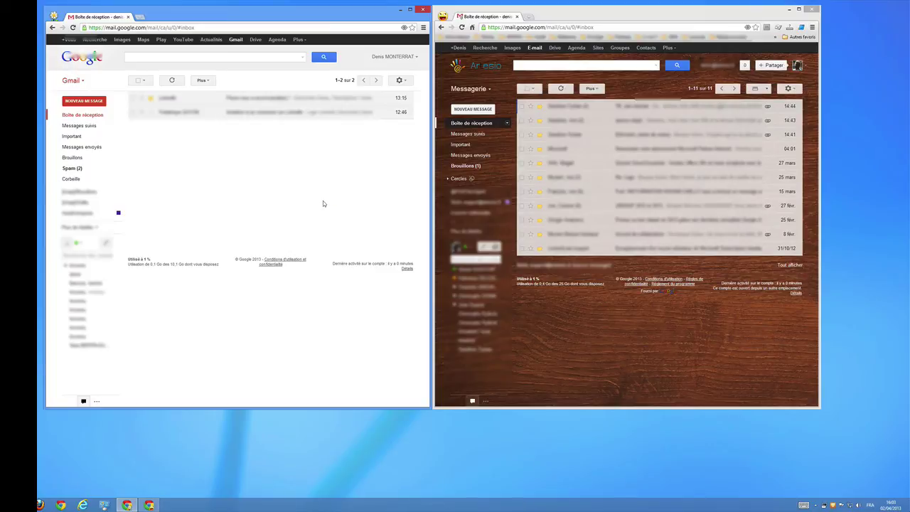
pyautogui.click(53, 16)
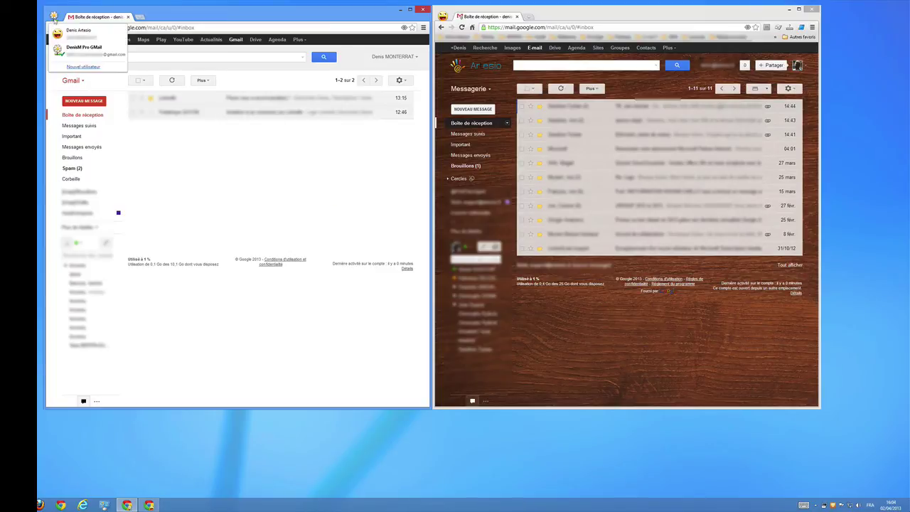
pyautogui.click(77, 33)
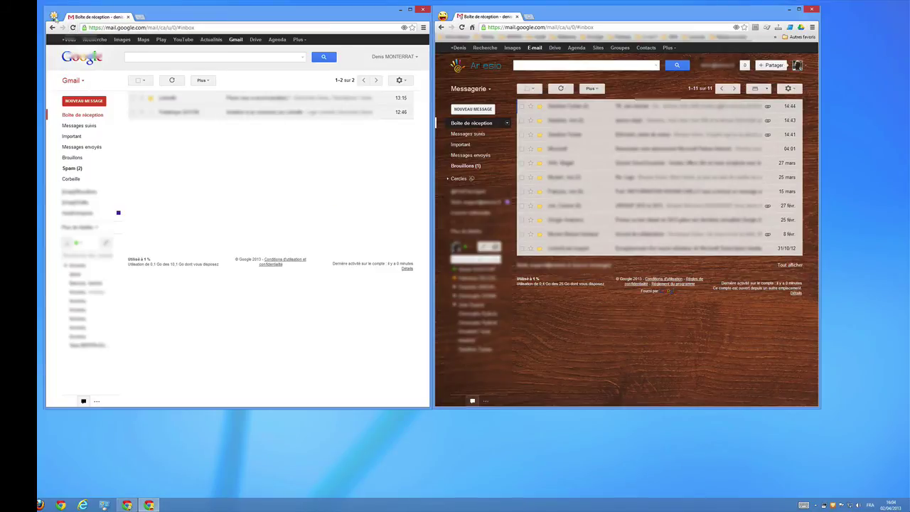
pyautogui.click(55, 16)
pyautogui.click(79, 54)
pyautogui.click(816, 9)
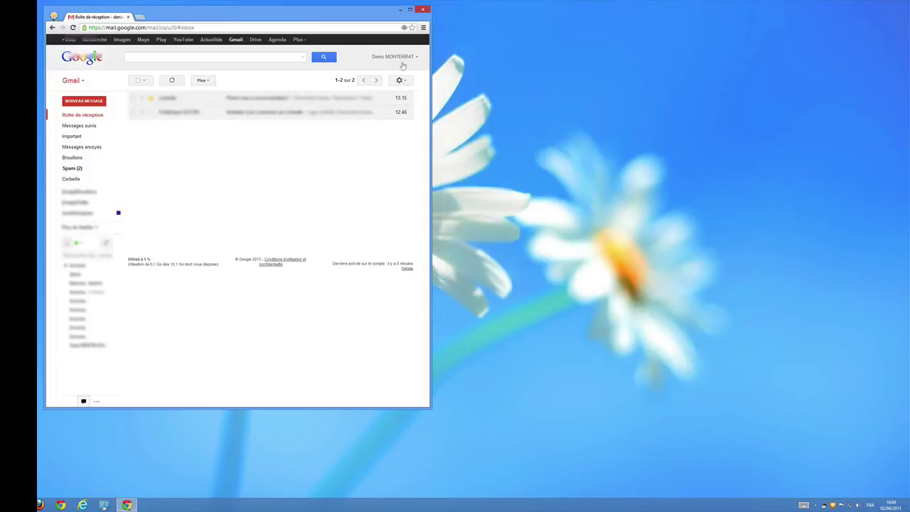
pyautogui.click(53, 16)
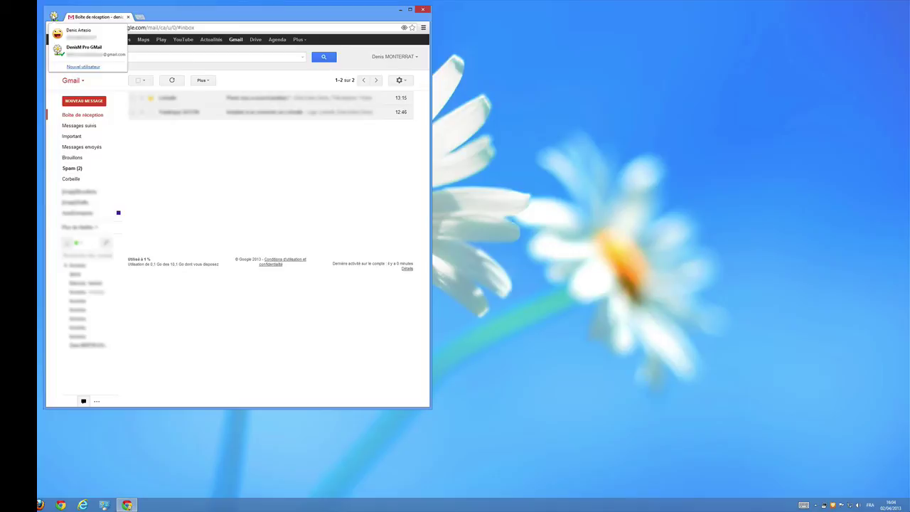
pyautogui.click(70, 34)
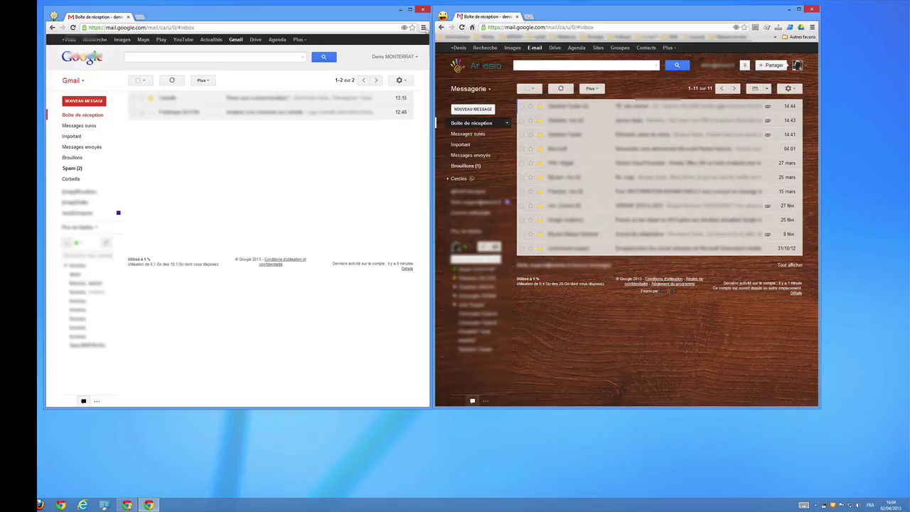
pyautogui.click(423, 27)
pyautogui.click(363, 163)
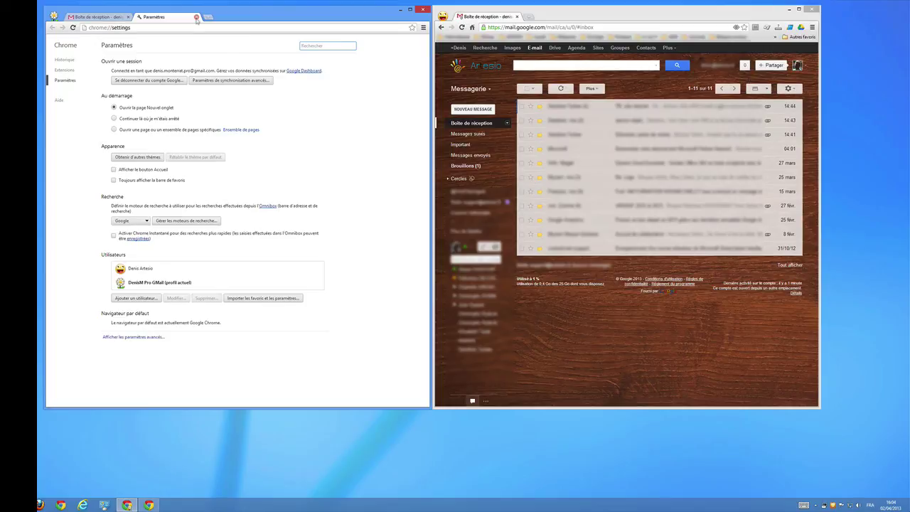
pyautogui.click(196, 17)
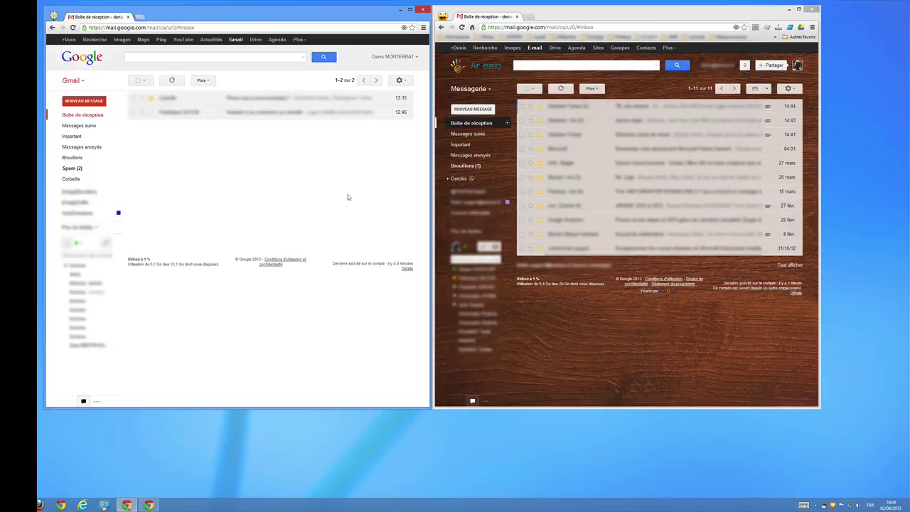